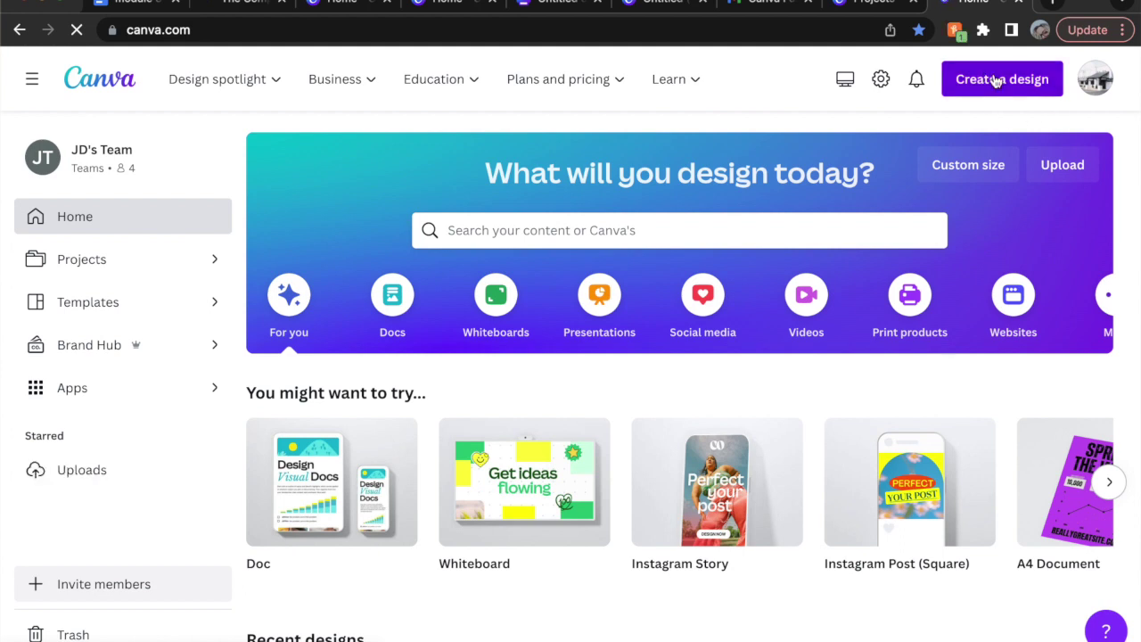
Step: Create a new custom-size blank design 800 px wide by 600 px high
left_click(996, 80)
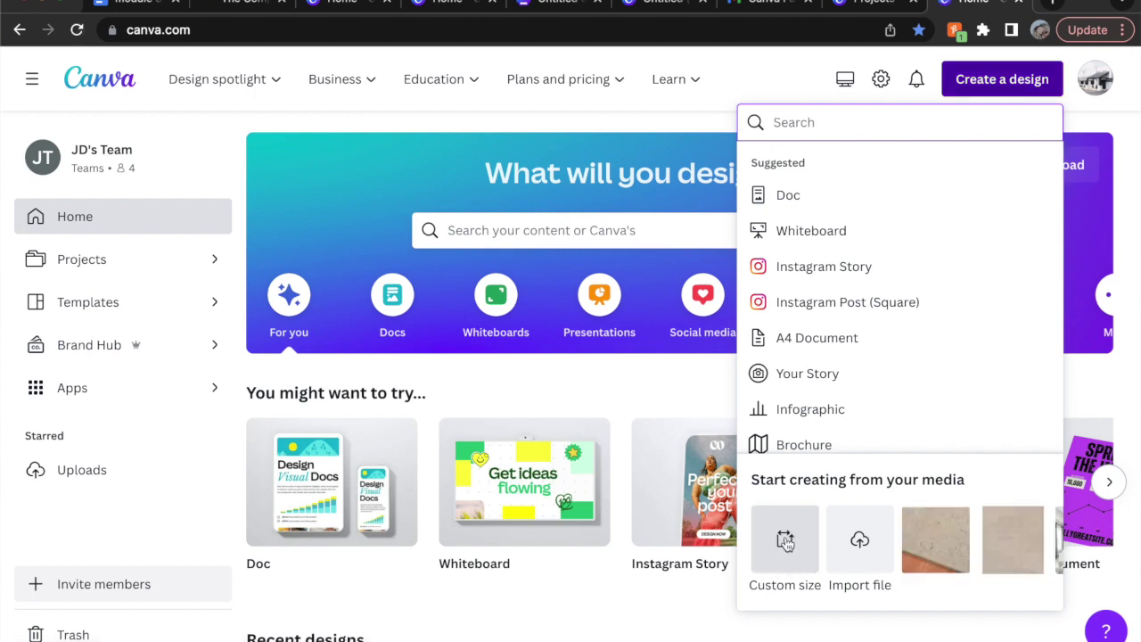
left_click(784, 540)
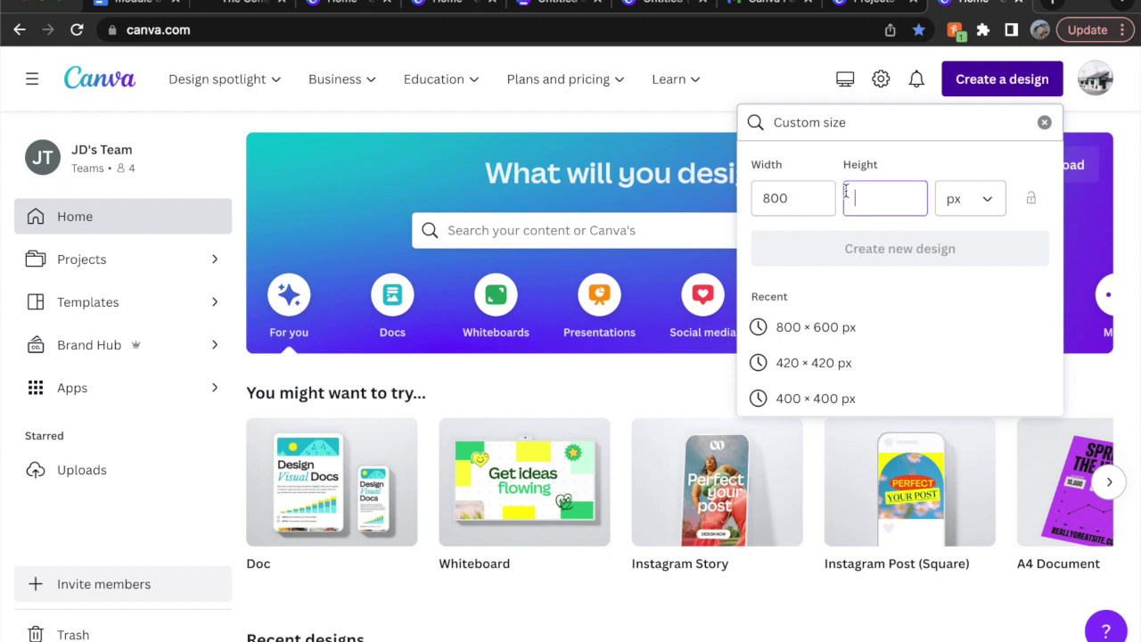
type("600")
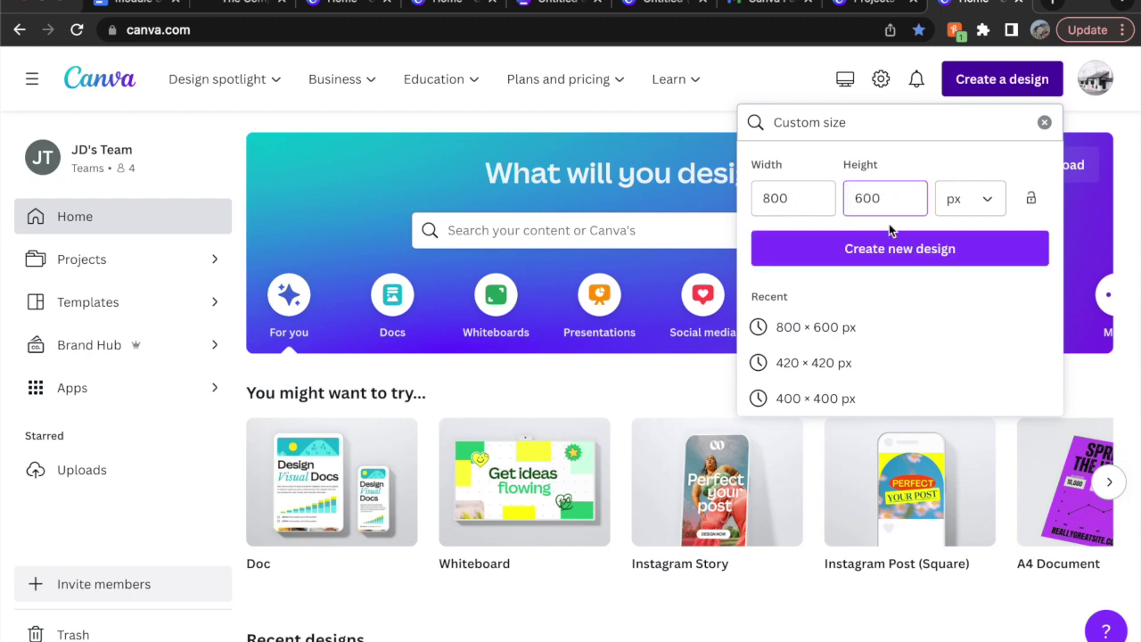
left_click(880, 250)
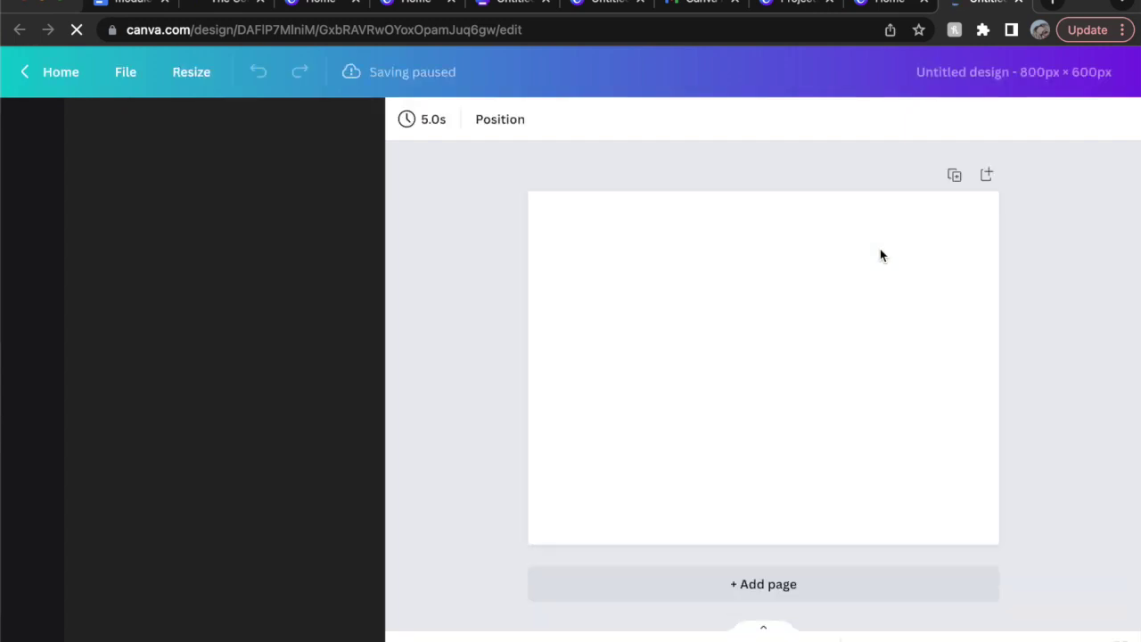
Step: Find the bedroom mood board and shift the floral wallpaper image slightly
scroll(223, 408, "down", 5)
scroll(223, 409, "down", 10)
scroll(223, 408, "down", 10)
scroll(223, 408, "down", 10)
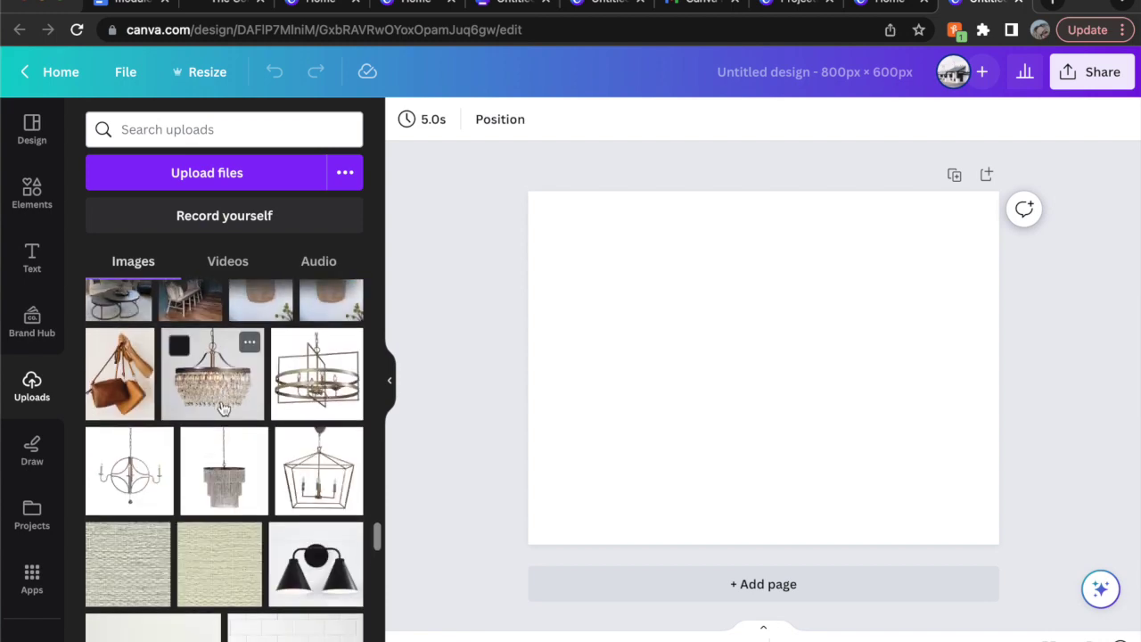
scroll(222, 408, "down", 8)
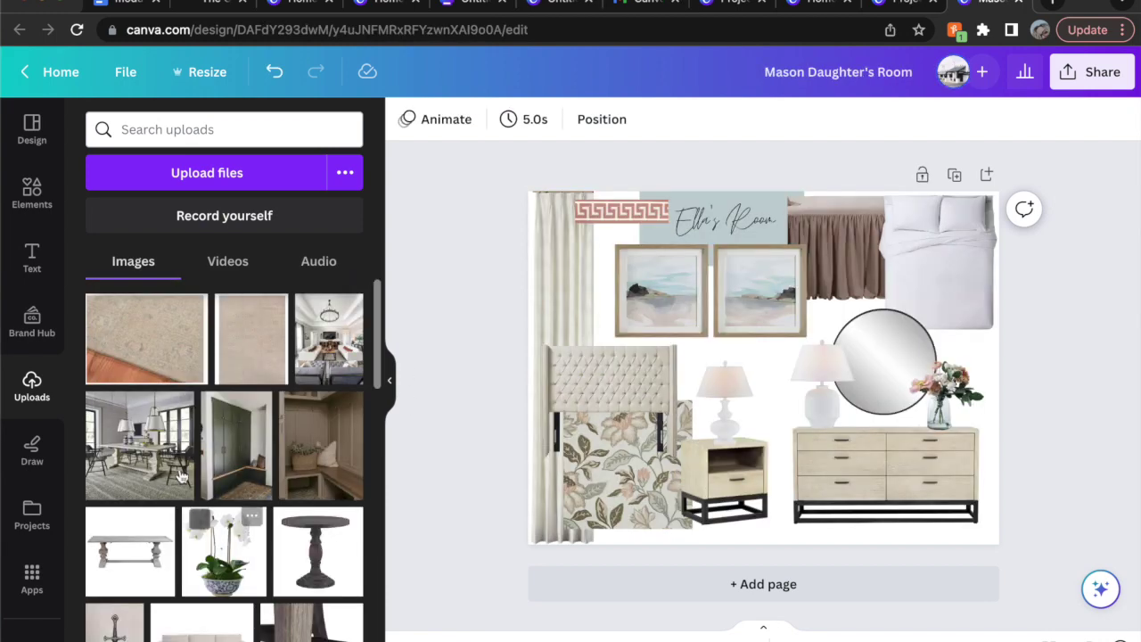
left_click(579, 459)
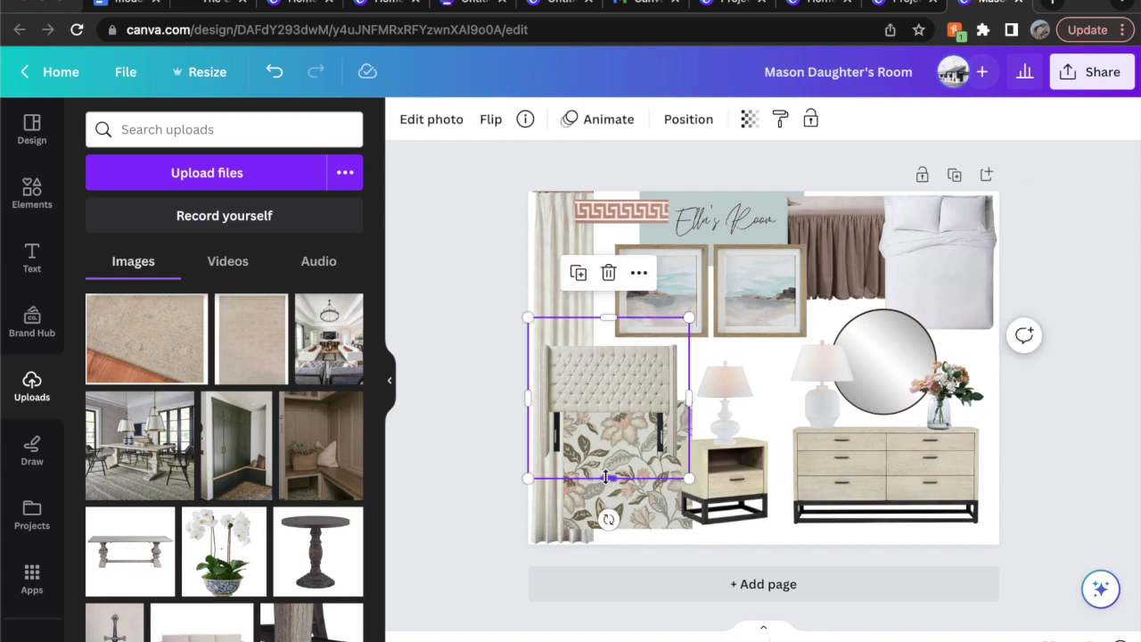
left_click(636, 517)
left_click(606, 512)
mouse_move(606, 512)
left_mouse_down()
mouse_move(578, 508)
mouse_move(606, 507)
left_mouse_up()
Step: Move the framed art pictures slightly left and the nightstand slightly right
mouse_move(736, 339)
left_mouse_down()
mouse_move(692, 341)
mouse_move(722, 341)
left_mouse_up()
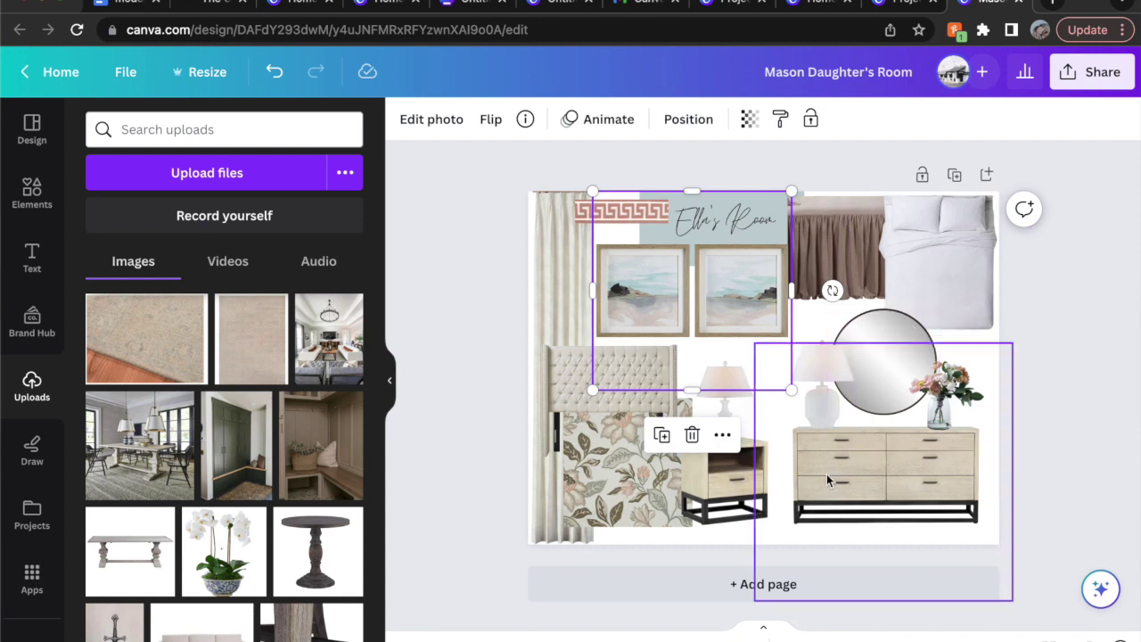
left_click(715, 497)
left_click_drag(716, 497, 734, 500)
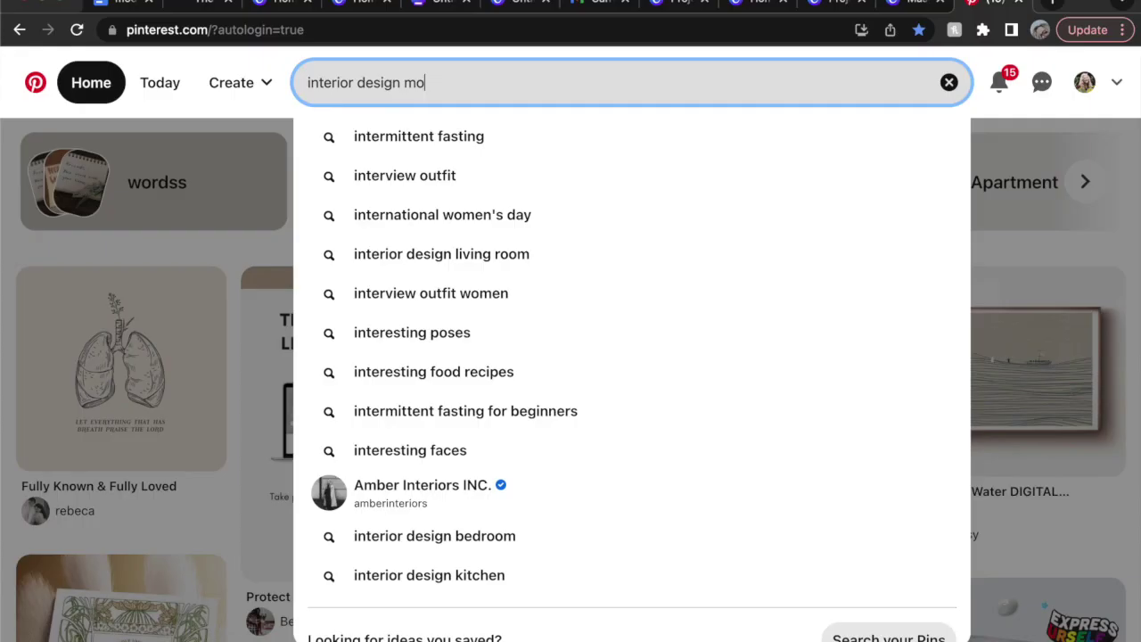
Step: Search Pinterest for 'interior design mood board' and scroll through the resulting pins
type("od board")
key("Return")
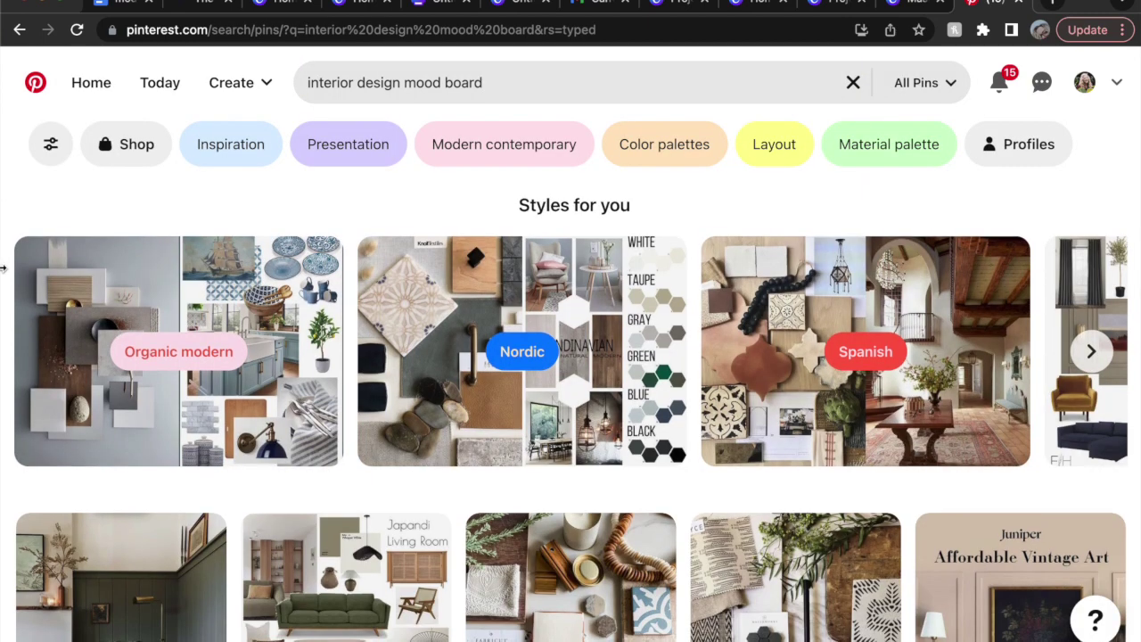
scroll(2, 267, "down", 3)
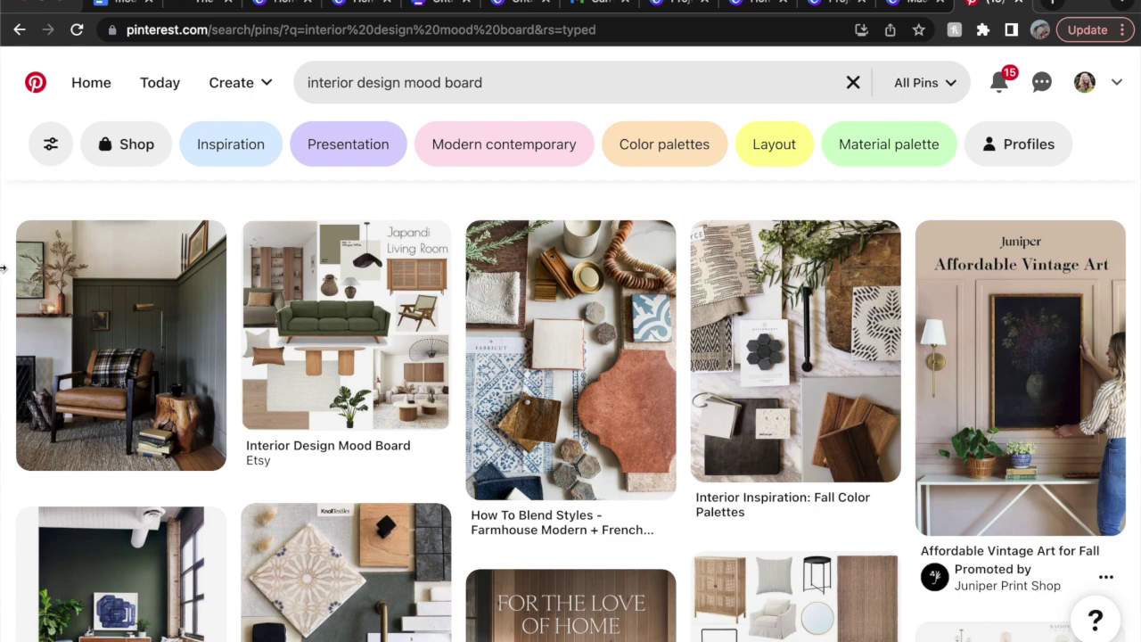
scroll(3, 267, "down", 3)
scroll(3, 267, "down", 3)
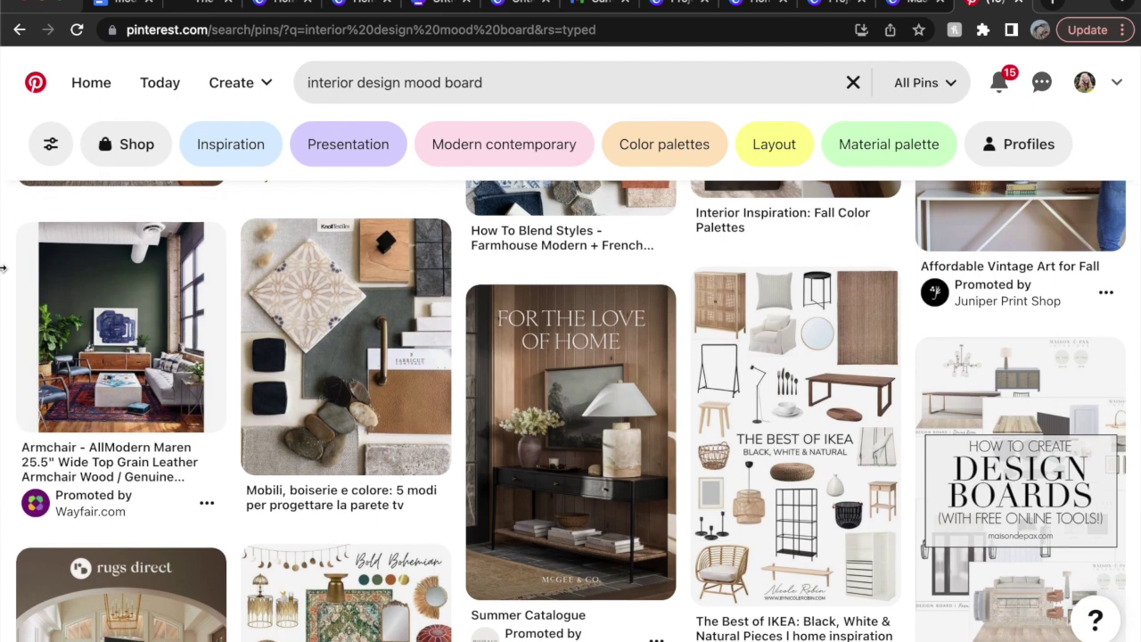
scroll(2, 267, "down", 1)
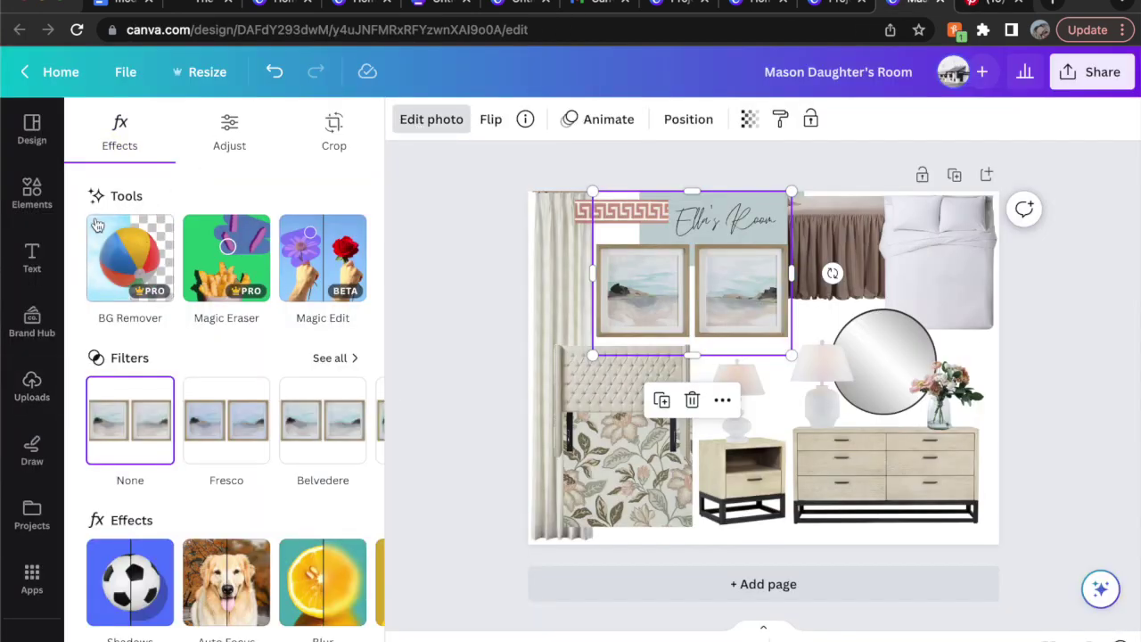
Step: Remove the framed art's background and nudge the white lamp and flower vase beside the mirror
left_click(123, 259)
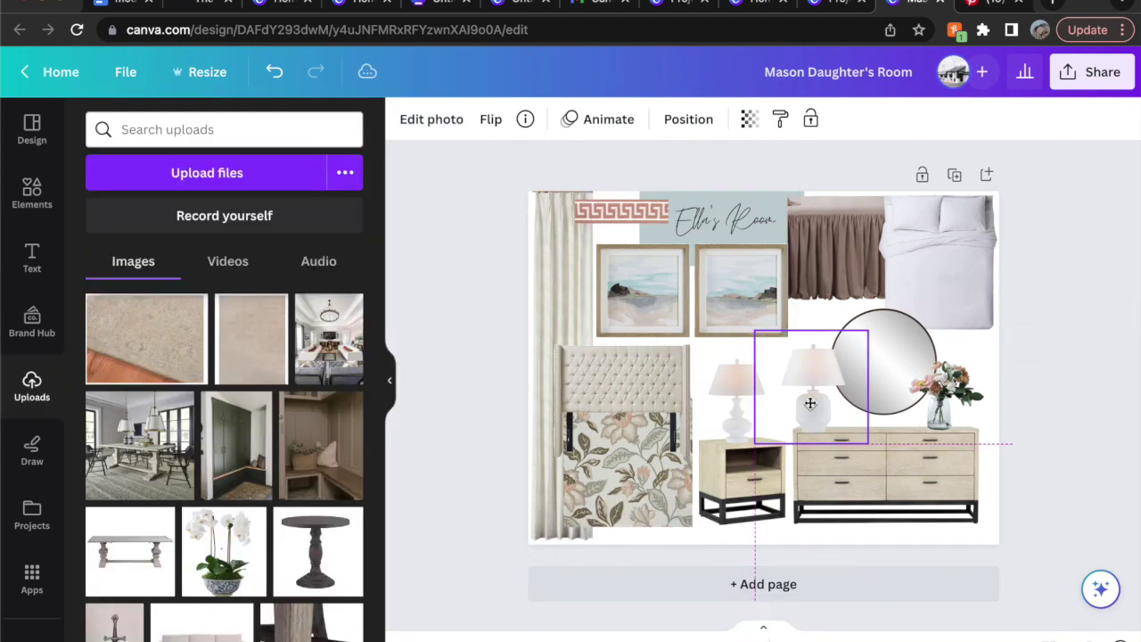
left_click_drag(811, 402, 816, 402)
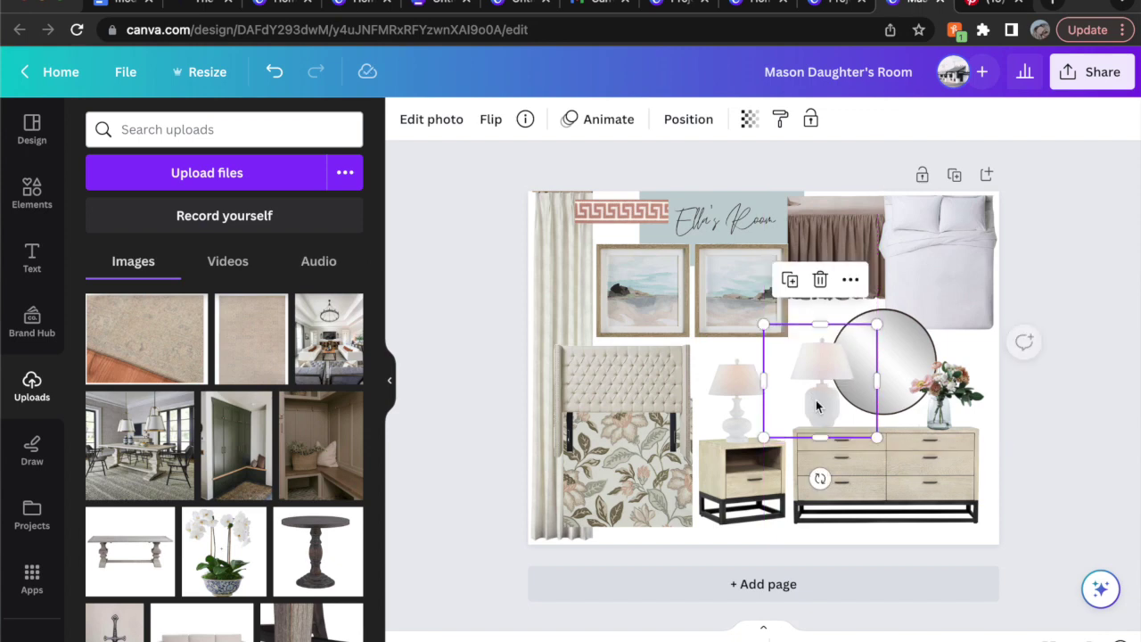
left_click_drag(950, 413, 951, 408)
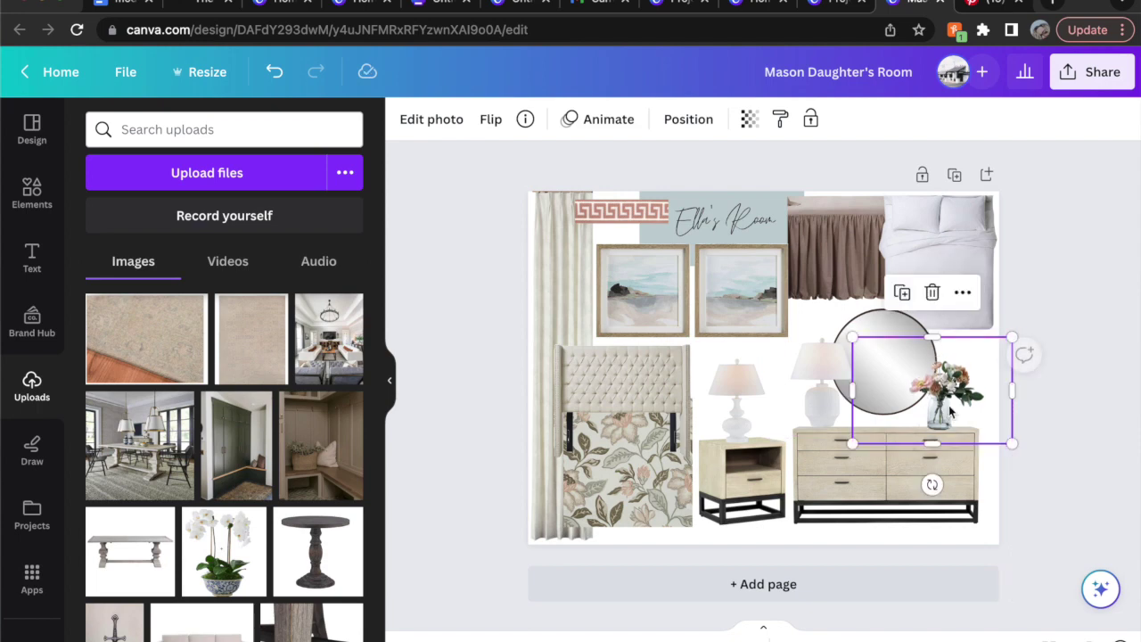
left_click(1109, 477)
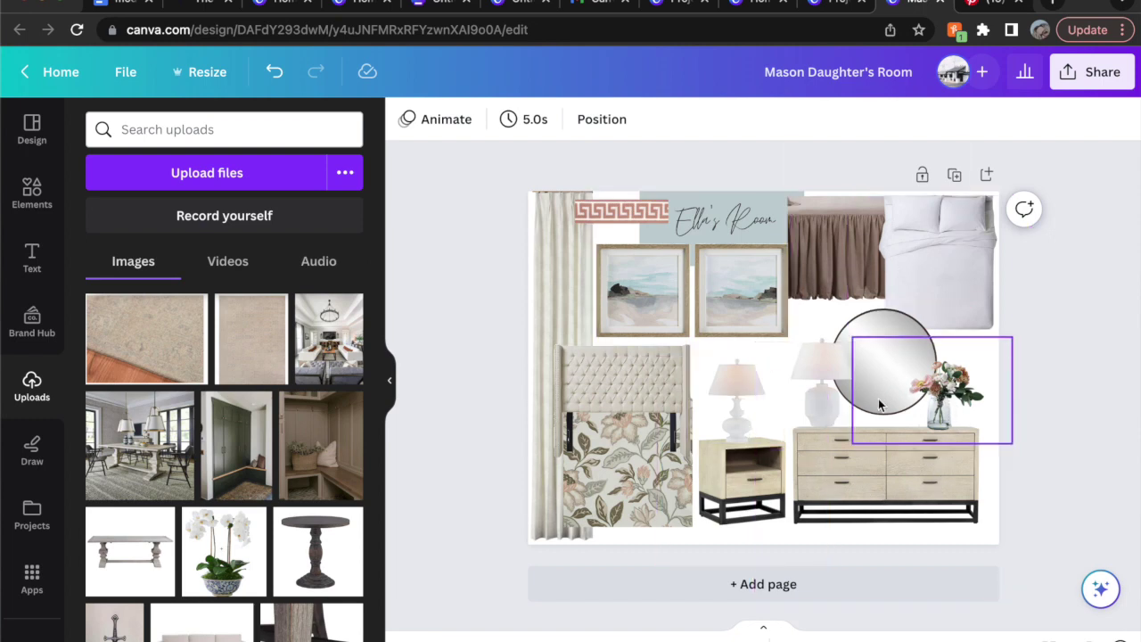
Step: Title the design 'Mason's Daughter's Room' and download it as an 800 × 600 JPG at quality 100
left_click(838, 72)
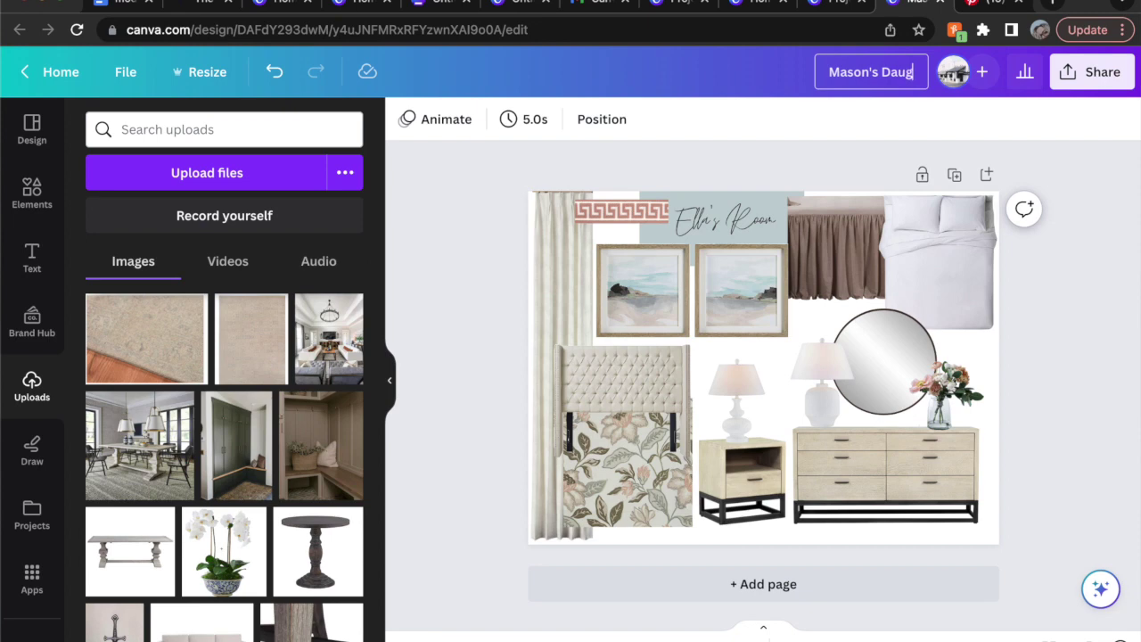
type("Room")
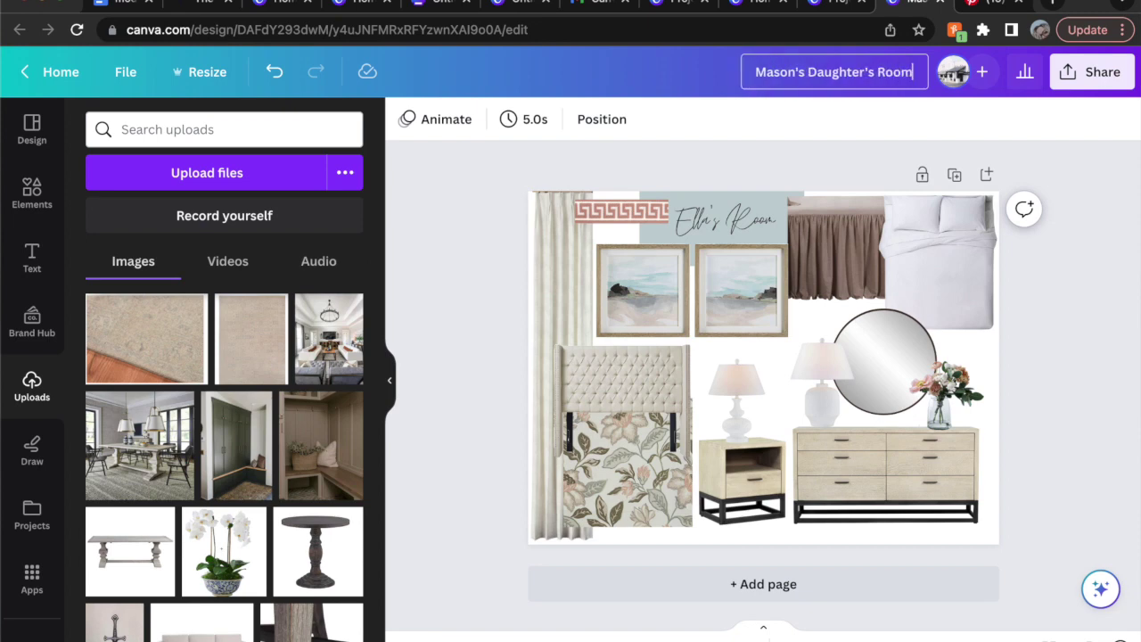
left_click(1083, 82)
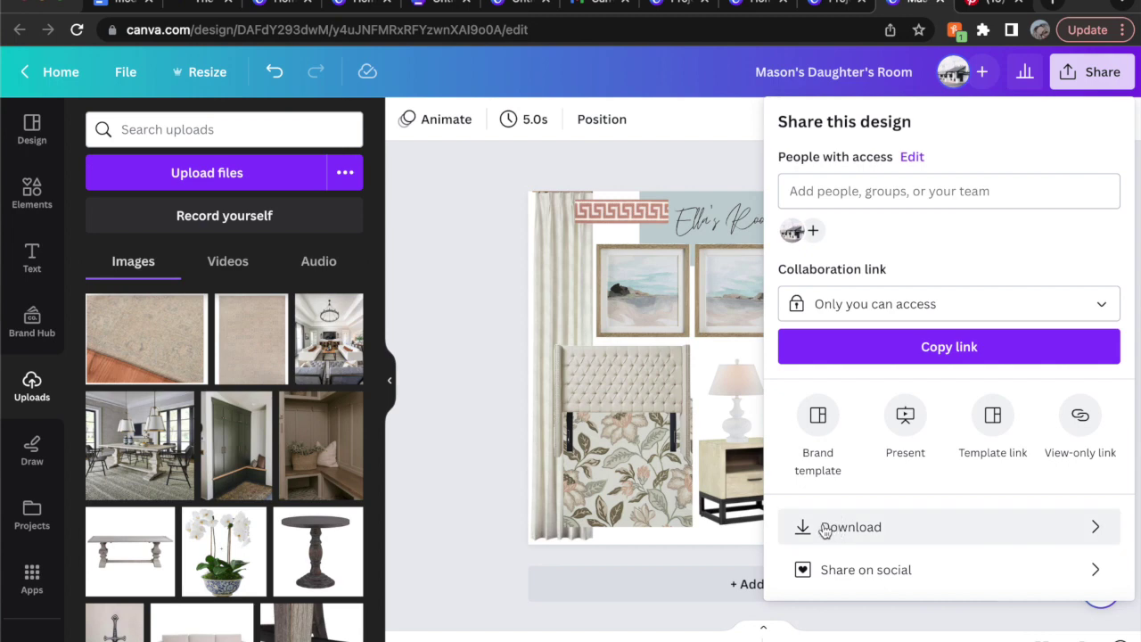
left_click(871, 531)
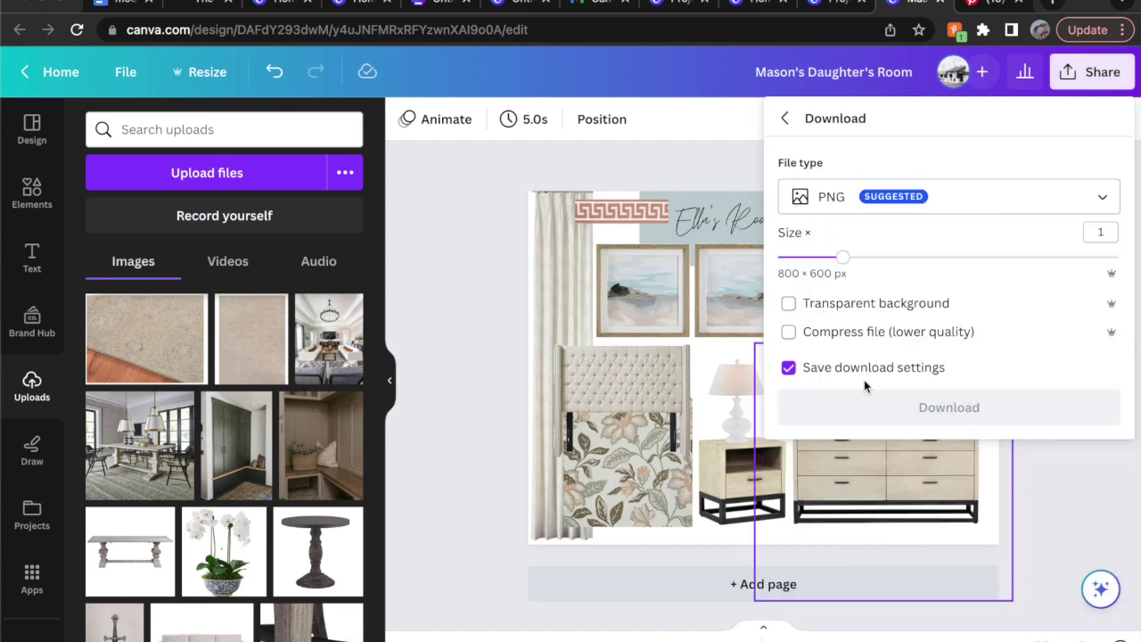
left_click(842, 207)
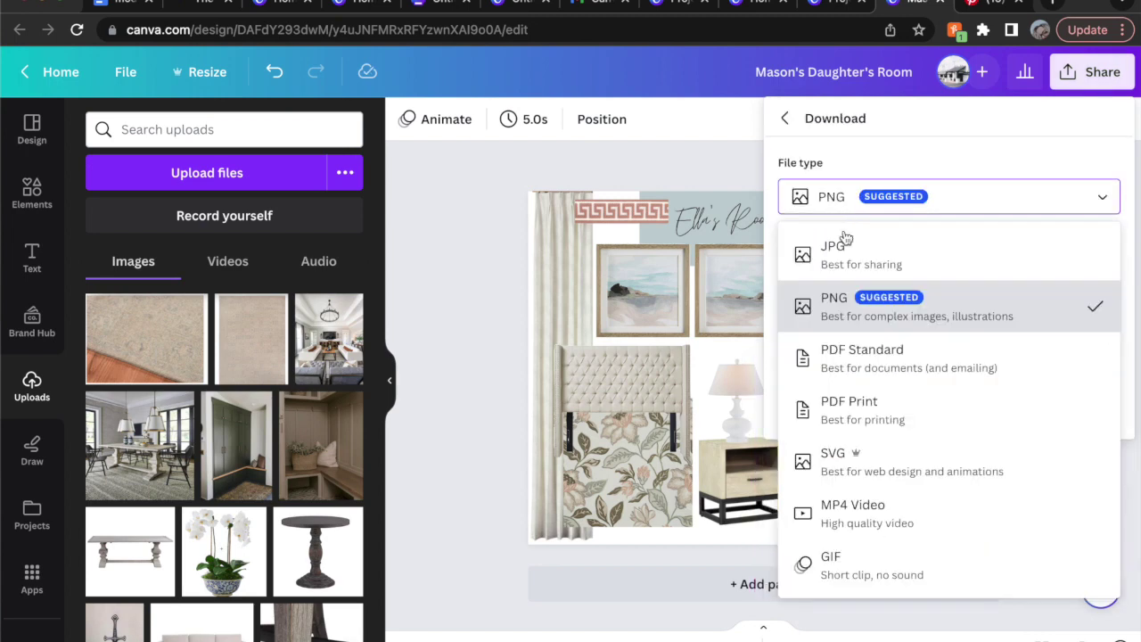
left_click(843, 248)
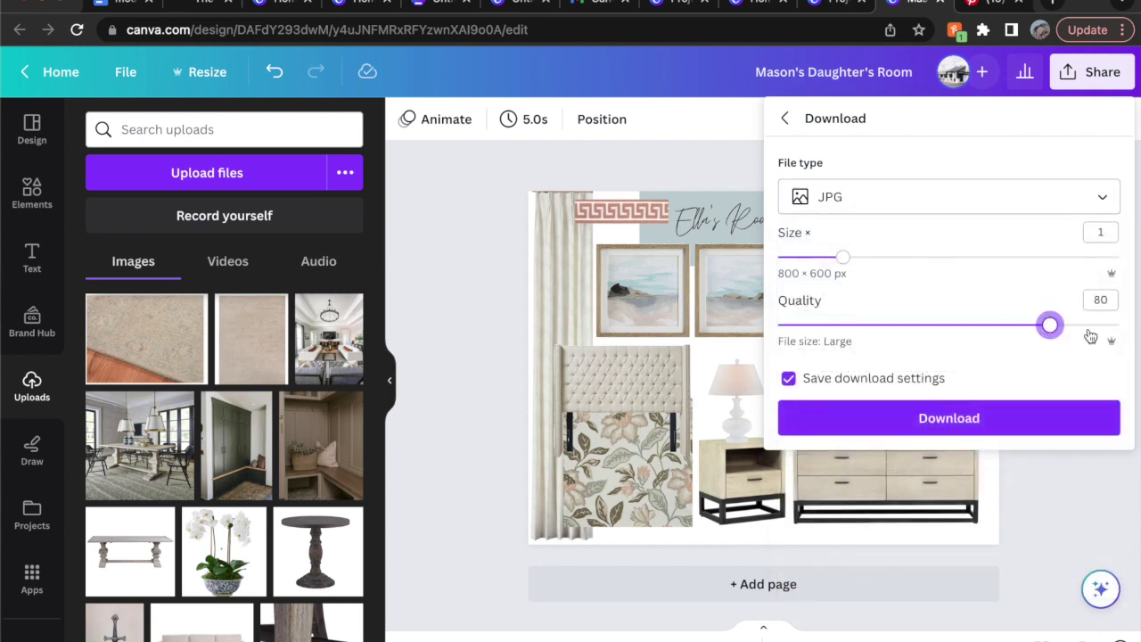
left_click(947, 420)
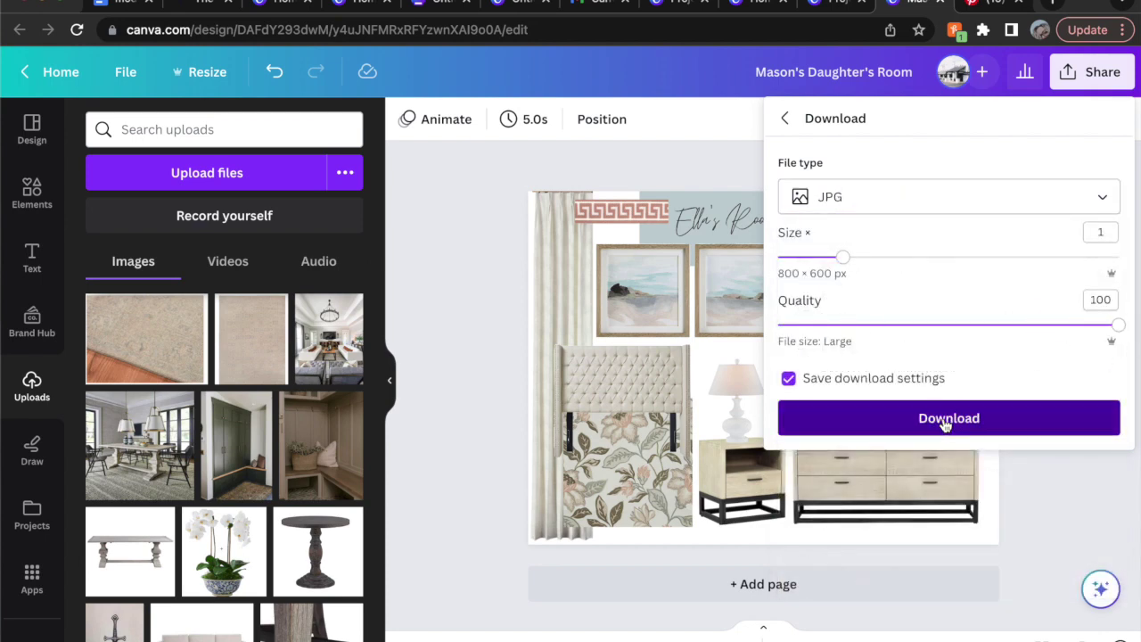